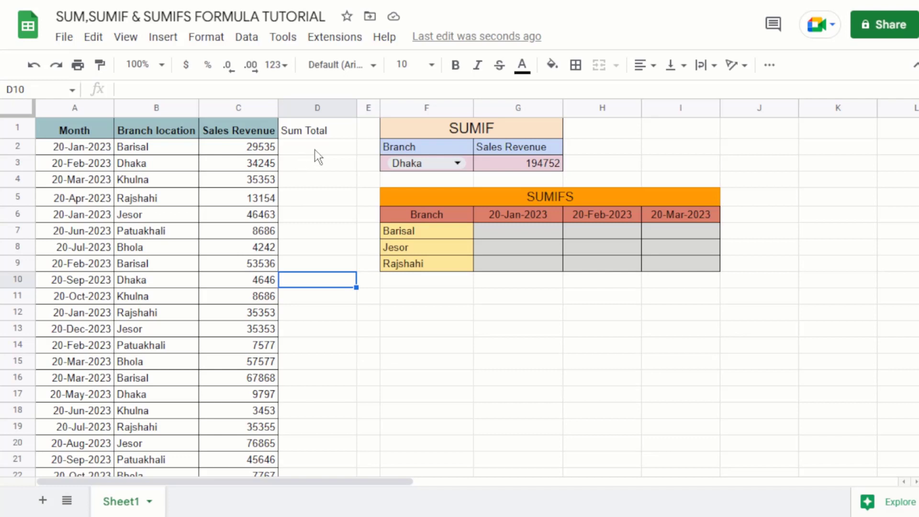
Enter =SUM(C:C) in D2 to total the whole Sales Revenue column, giving 2484628.
{"action": "left_click", "coordinate": [317, 148]}
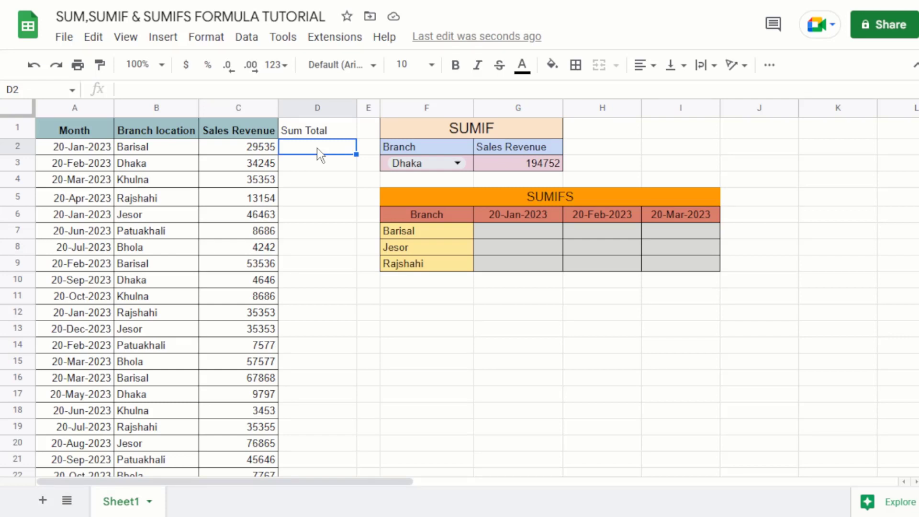
{"action": "left_click", "coordinate": [244, 108]}
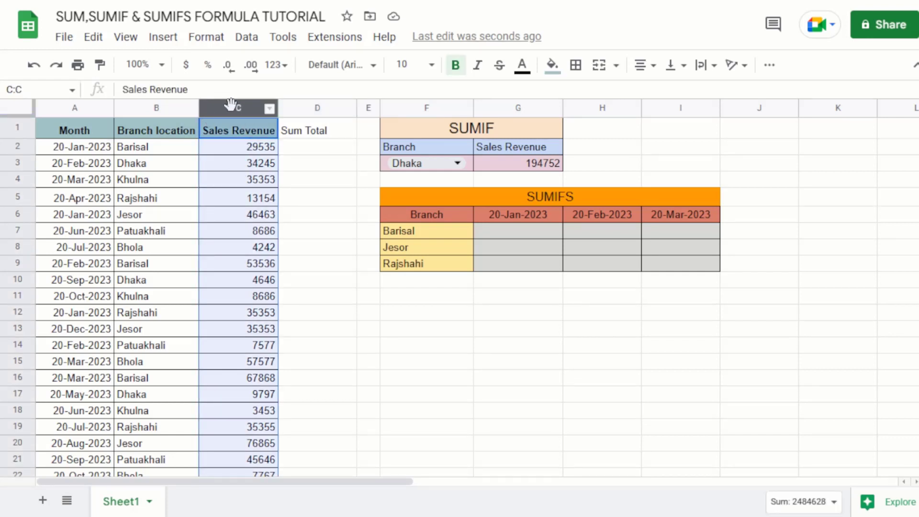
{"action": "left_click", "coordinate": [304, 144]}
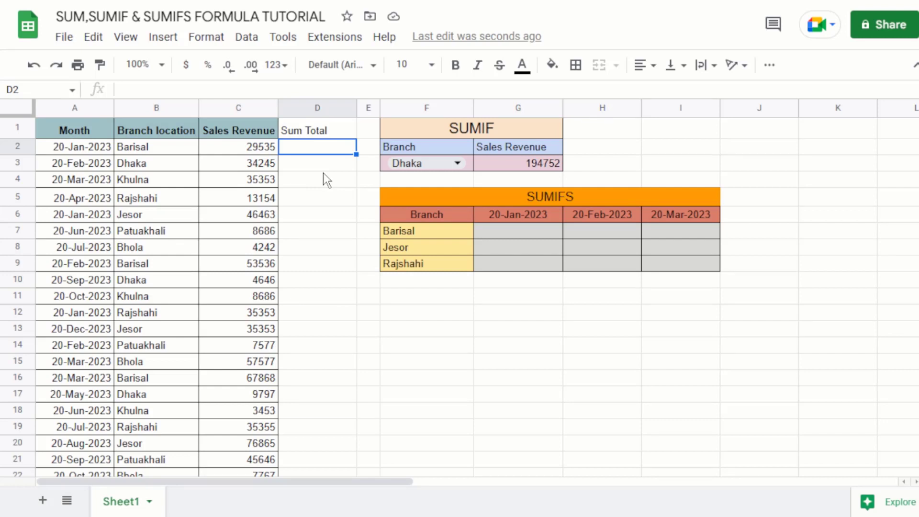
{"action": "type", "text": "="}
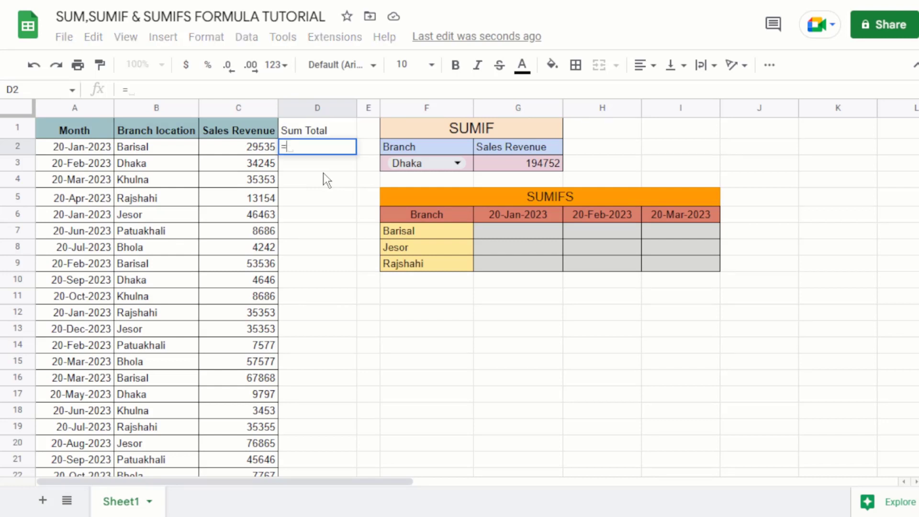
{"action": "type", "text": "sum"}
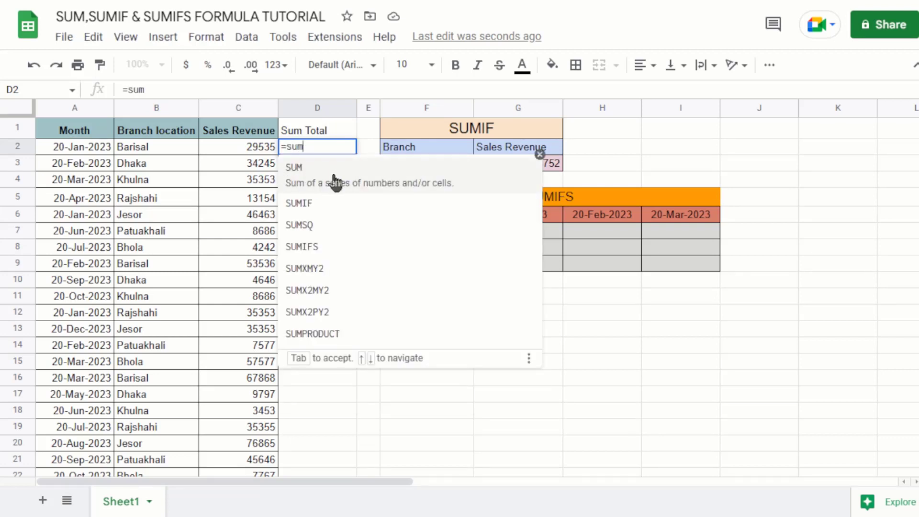
{"action": "left_click", "coordinate": [335, 181]}
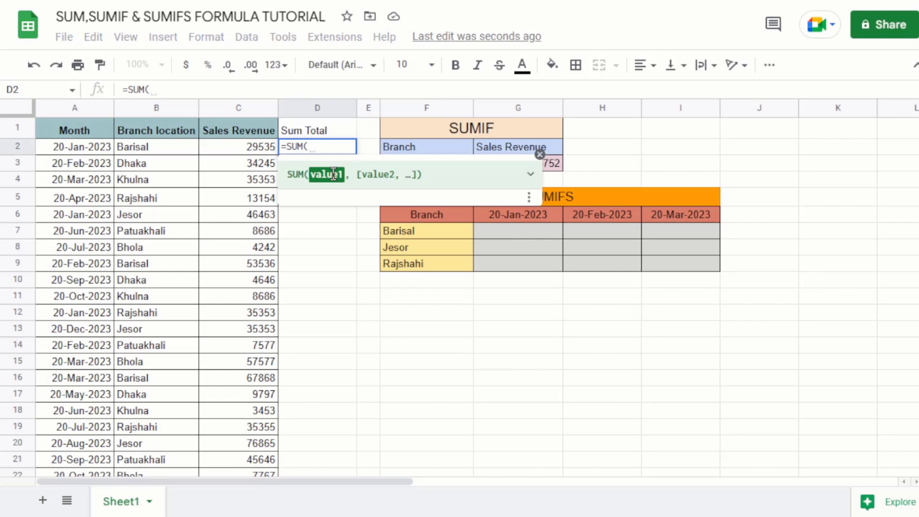
{"action": "left_click", "coordinate": [241, 110]}
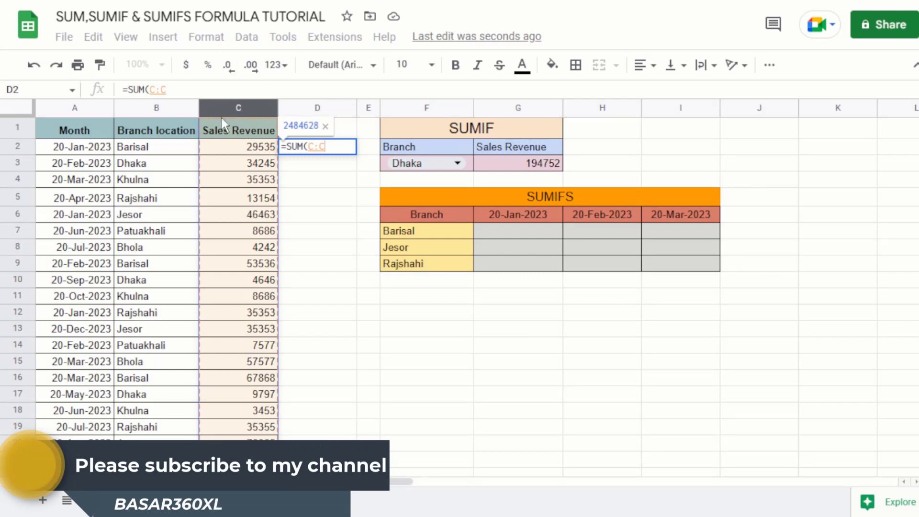
{"action": "left_click_drag", "start_coordinate": [232, 145], "coordinate": [252, 392]}
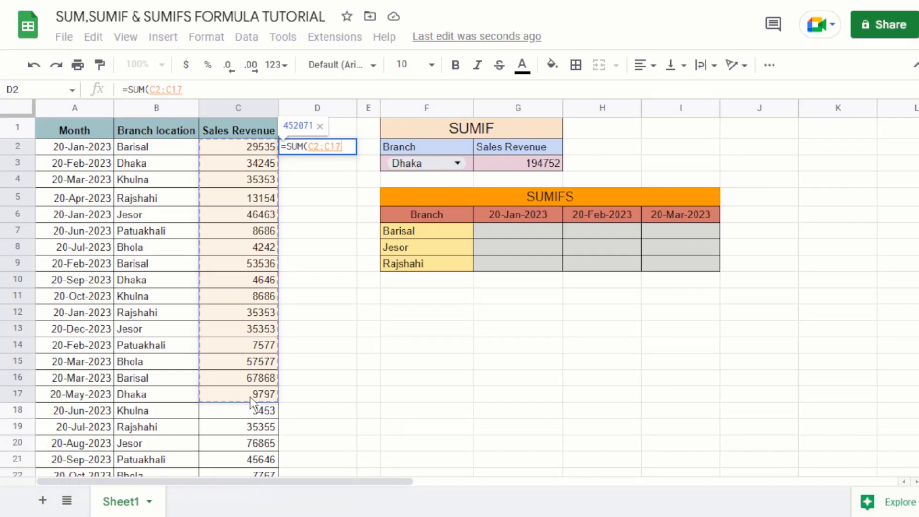
{"action": "left_click", "coordinate": [234, 108]}
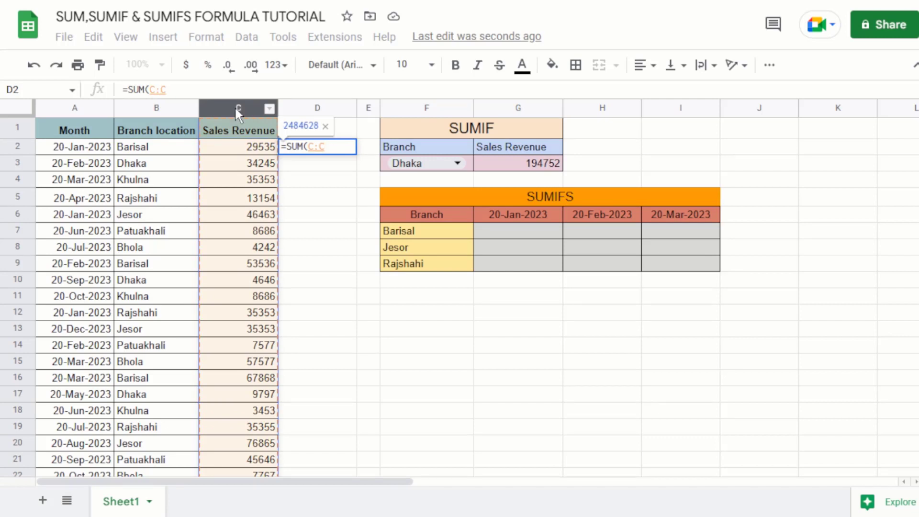
{"action": "key", "text": "Return"}
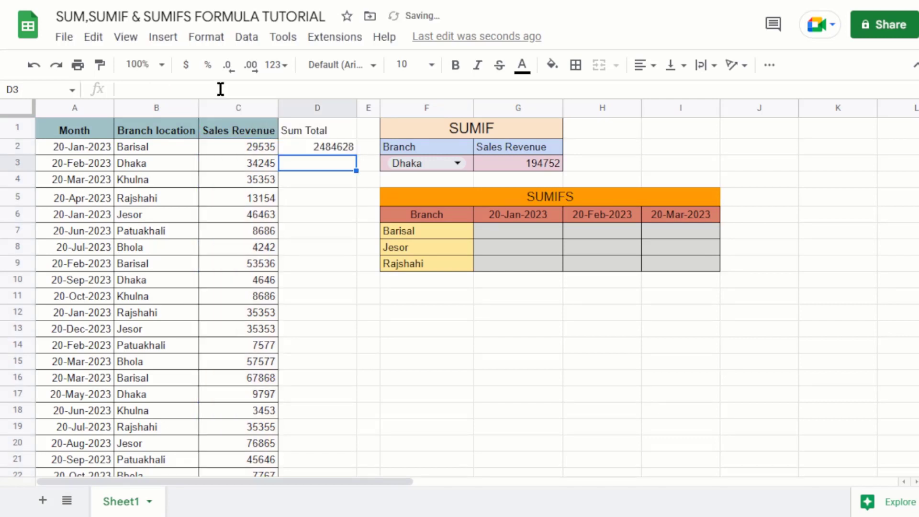
Delete the earlier SUMIF result from G3 after checking the Sum Total formula.
{"action": "left_click", "coordinate": [339, 148]}
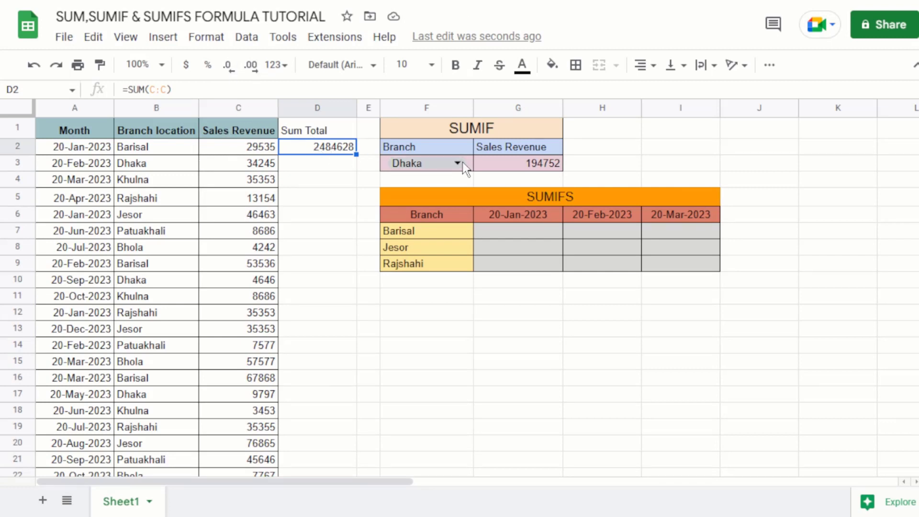
{"action": "left_click", "coordinate": [518, 150]}
{"action": "left_click_drag", "start_coordinate": [521, 163], "coordinate": [527, 163]}
{"action": "left_click", "coordinate": [527, 163]}
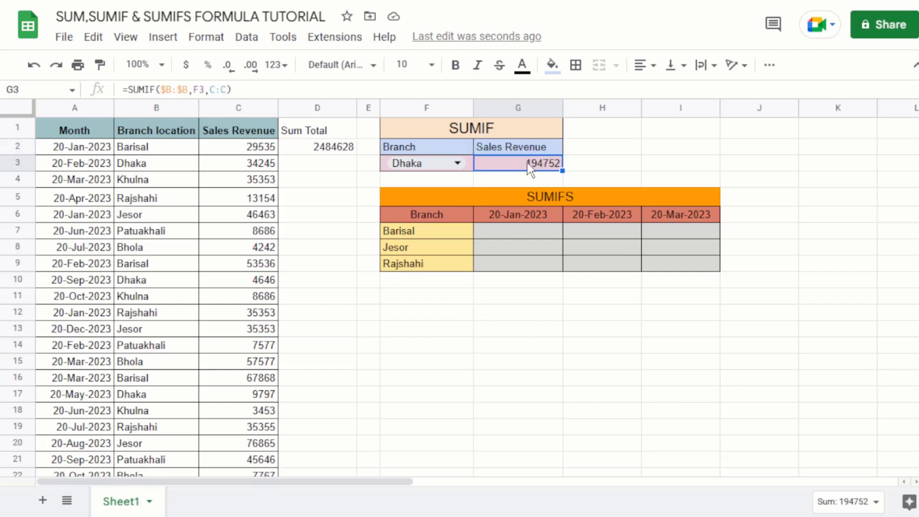
{"action": "key", "text": "Delete"}
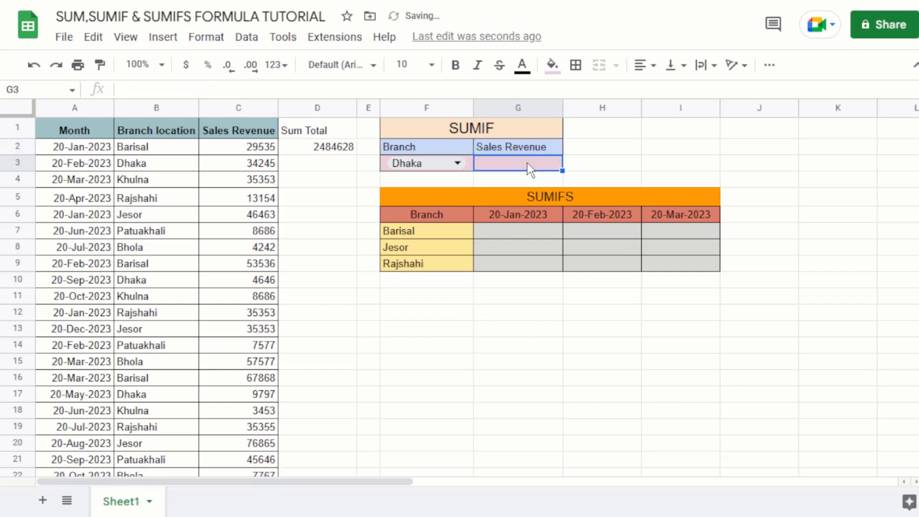
{"action": "key", "text": "Up"}
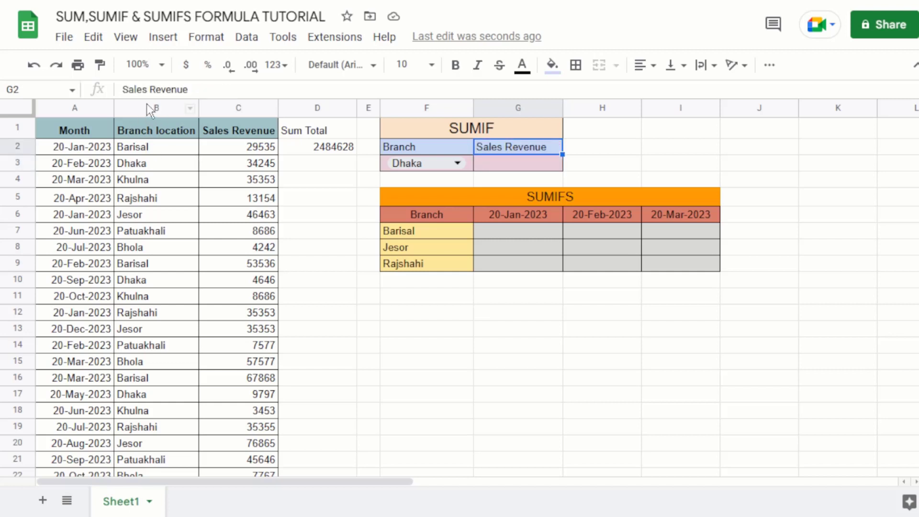
Review column B, the Branch and Sales Revenue headings, and the SUMIF title, ending on empty G3.
{"action": "left_click", "coordinate": [146, 102]}
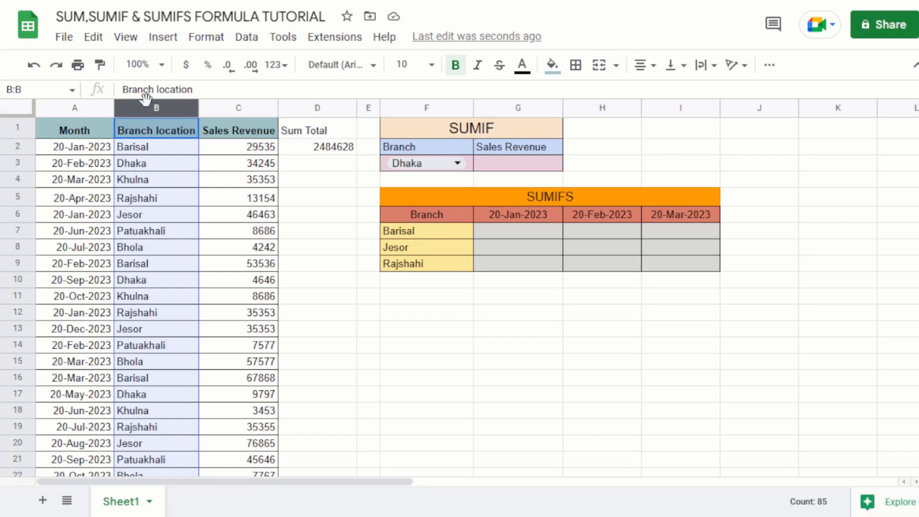
{"action": "left_click", "coordinate": [444, 149]}
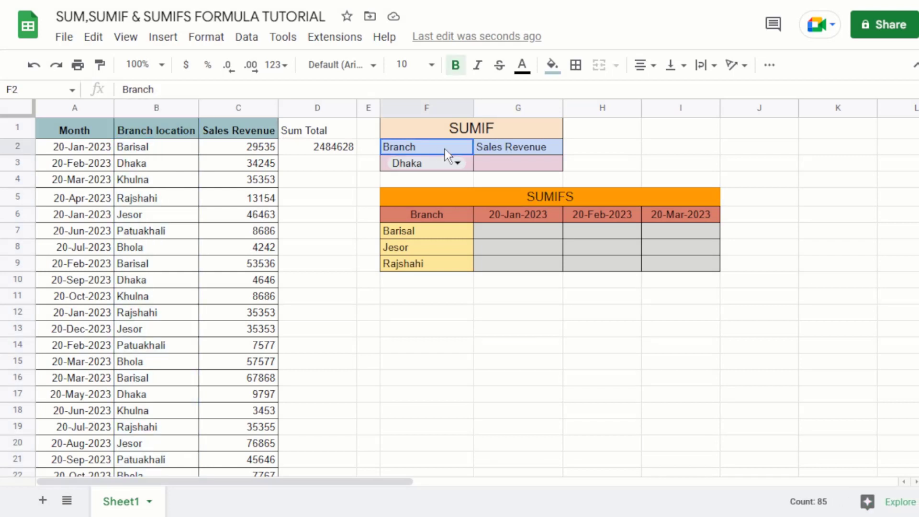
{"action": "left_click", "coordinate": [529, 152]}
{"action": "left_click", "coordinate": [501, 162]}
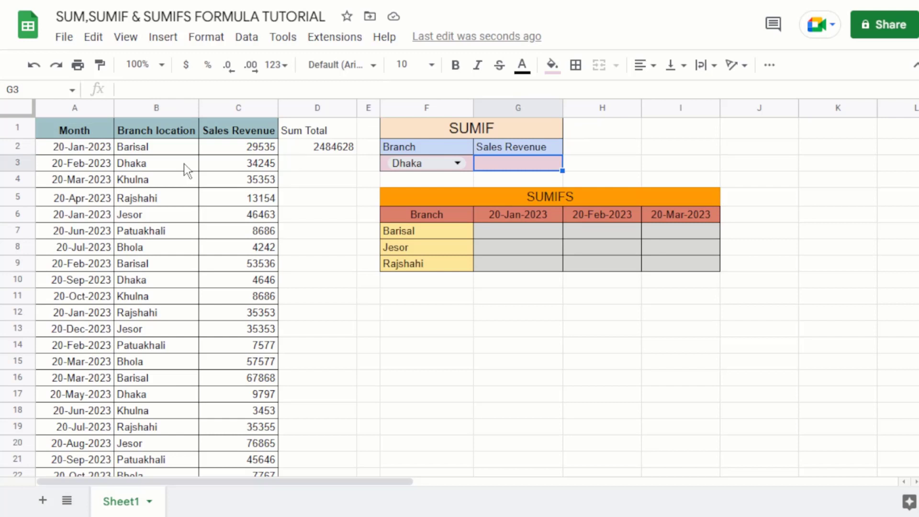
{"action": "left_click", "coordinate": [476, 131]}
{"action": "left_click", "coordinate": [515, 163]}
Enter =SUMIF(B:B,F3,C:C) in G3, giving 194752 for Dhaka.
{"action": "type", "text": "="}
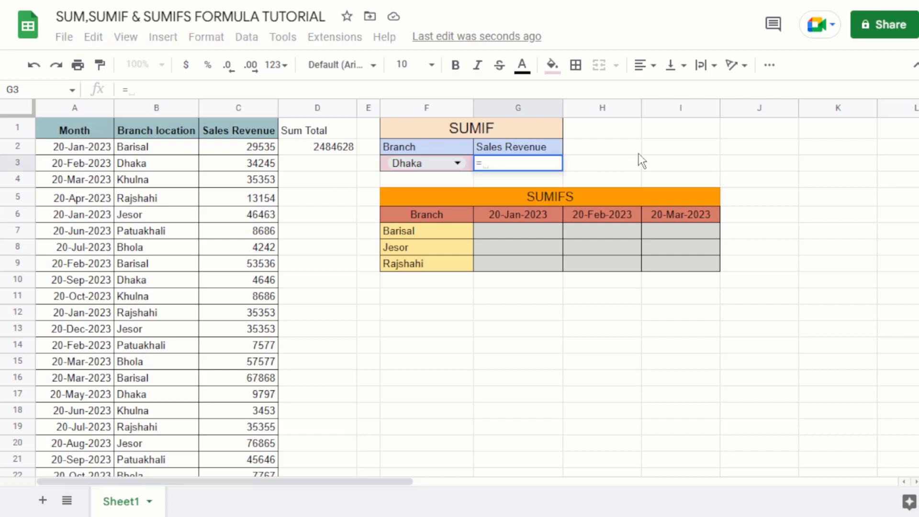
{"action": "type", "text": "s"}
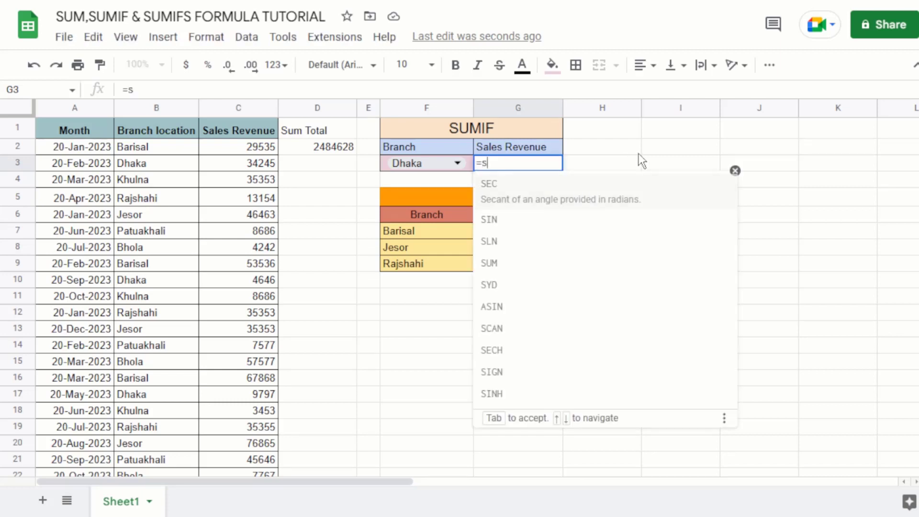
{"action": "type", "text": "umi"}
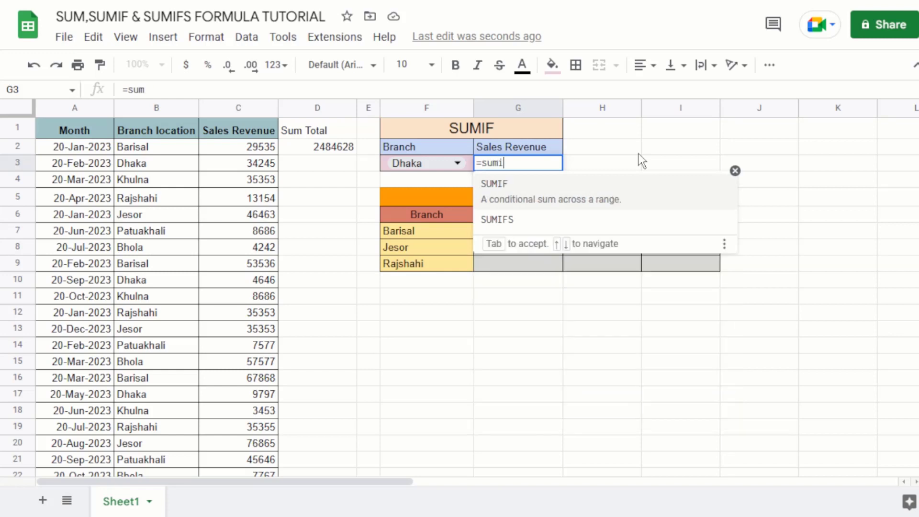
{"action": "type", "text": "f"}
{"action": "left_click", "coordinate": [515, 192]}
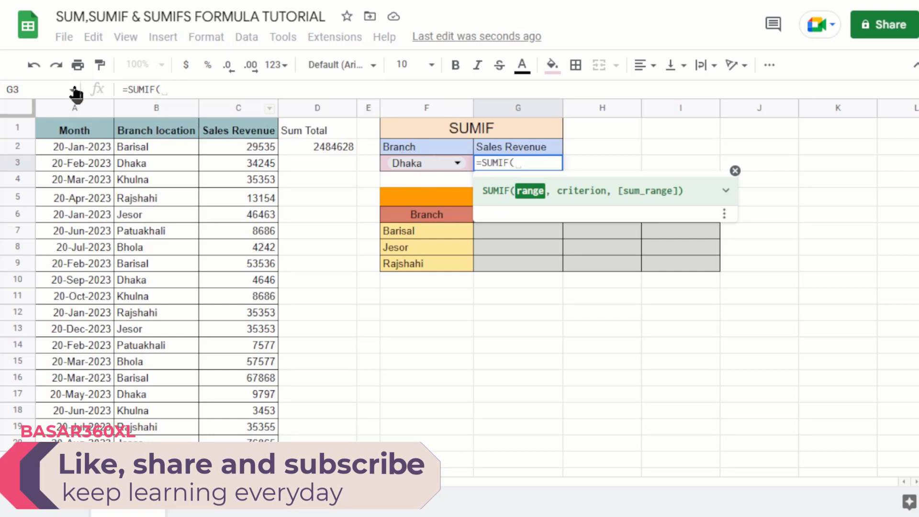
{"action": "left_click", "coordinate": [154, 108]}
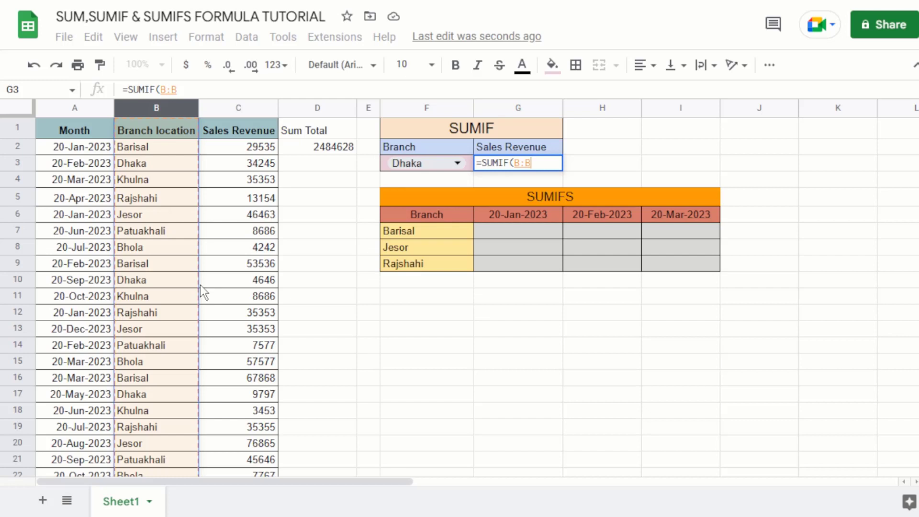
{"action": "type", "text": ","}
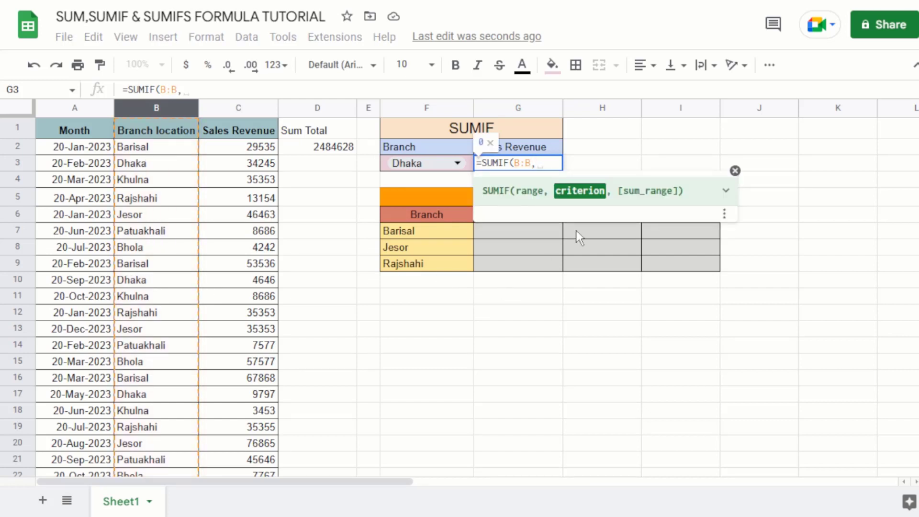
{"action": "left_click", "coordinate": [384, 161]}
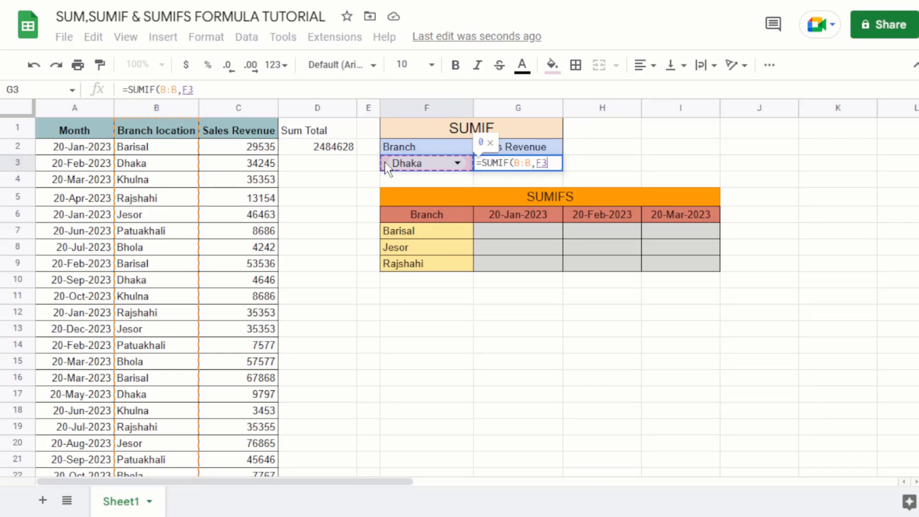
{"action": "type", "text": ","}
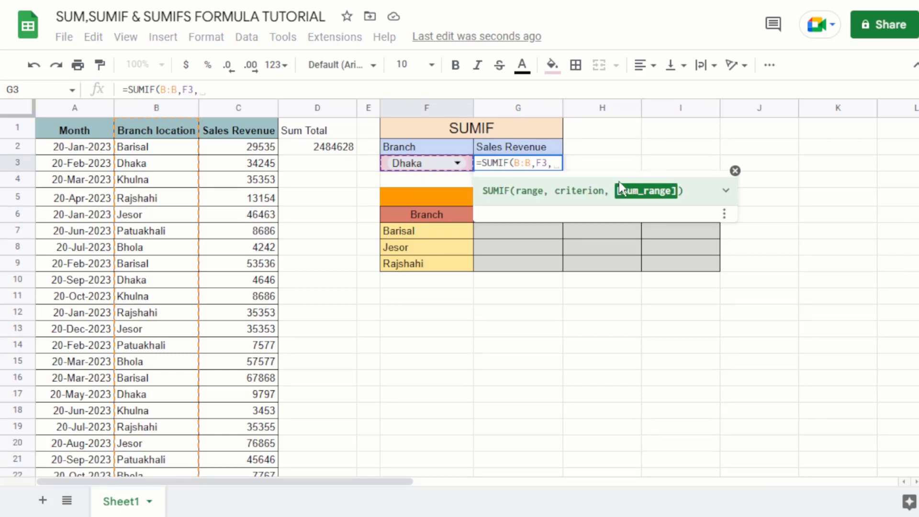
{"action": "left_click", "coordinate": [234, 107]}
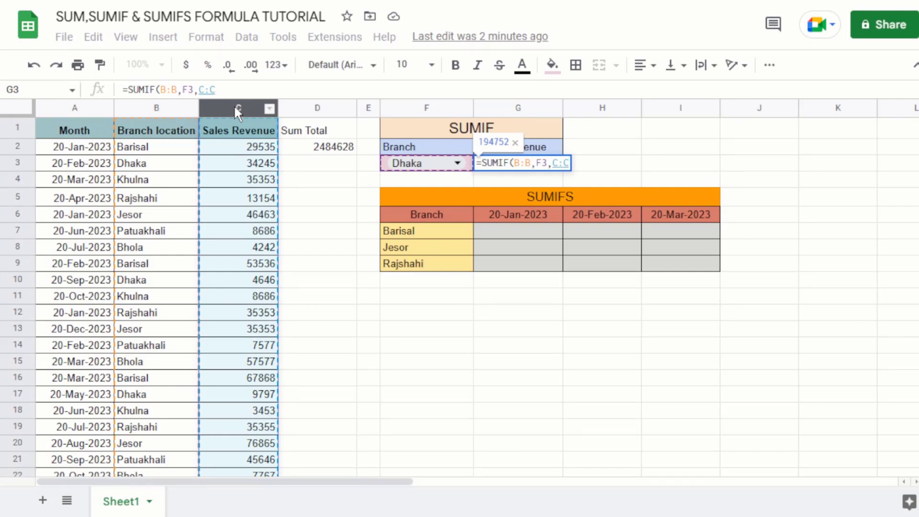
{"action": "key", "text": "Return"}
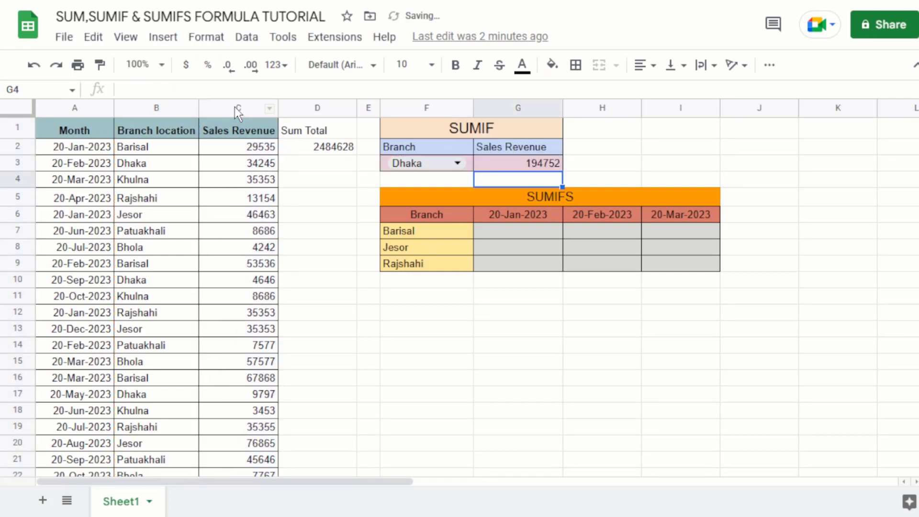
Change the F3 branch dropdown to Khulna, then Jesor, updating the total to 634724.
{"action": "left_click", "coordinate": [521, 167]}
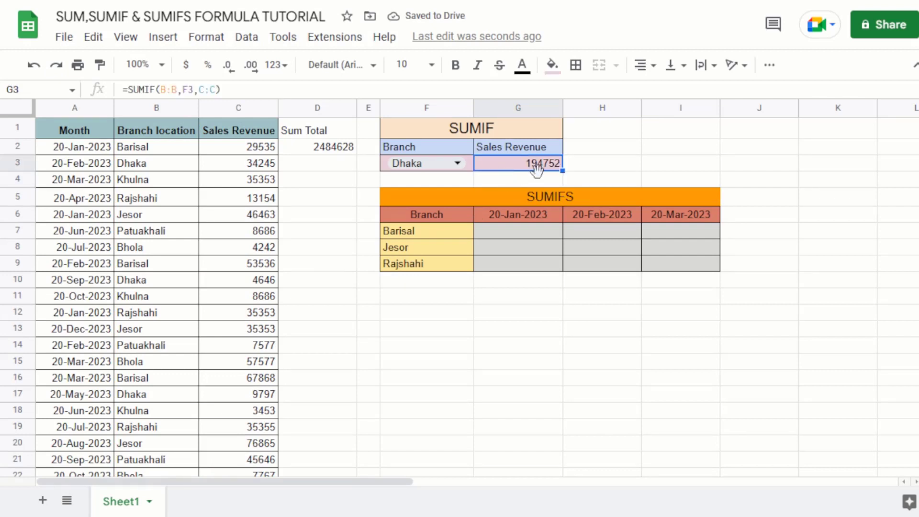
{"action": "left_click", "coordinate": [457, 163]}
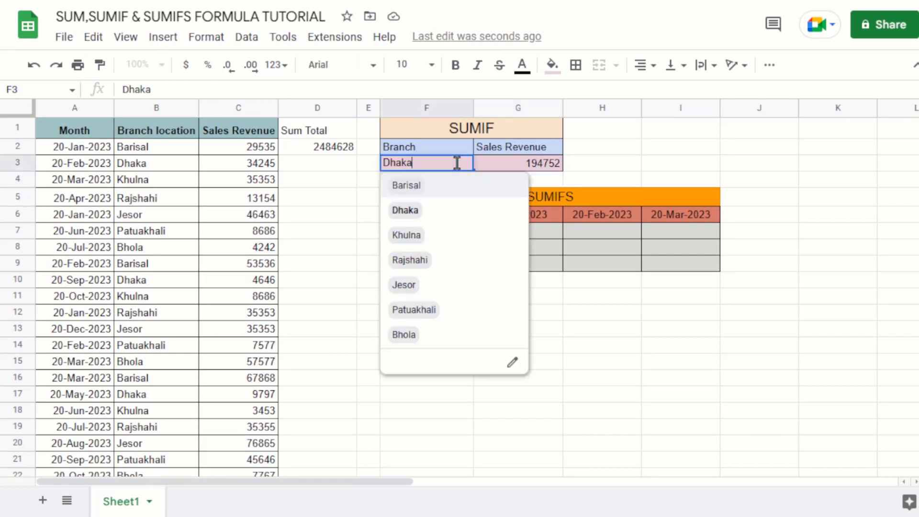
{"action": "left_click", "coordinate": [417, 235]}
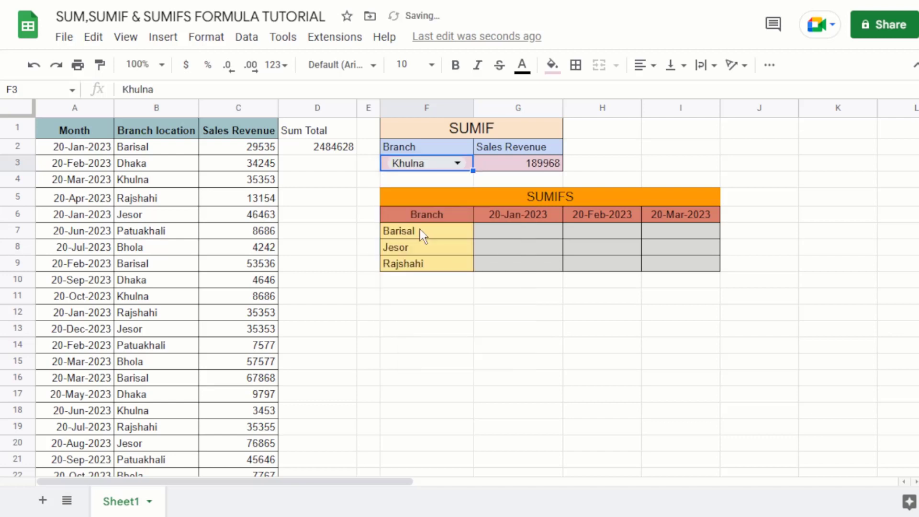
{"action": "left_click", "coordinate": [457, 165]}
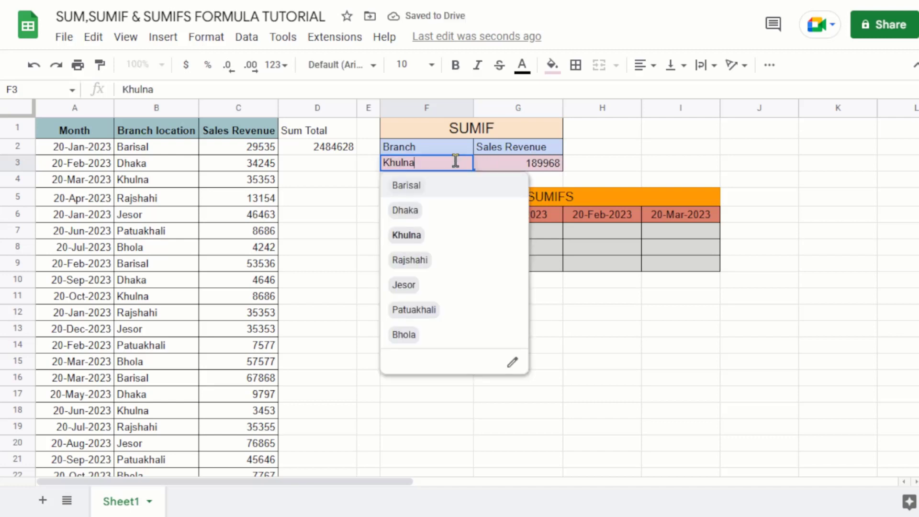
{"action": "left_click", "coordinate": [404, 287]}
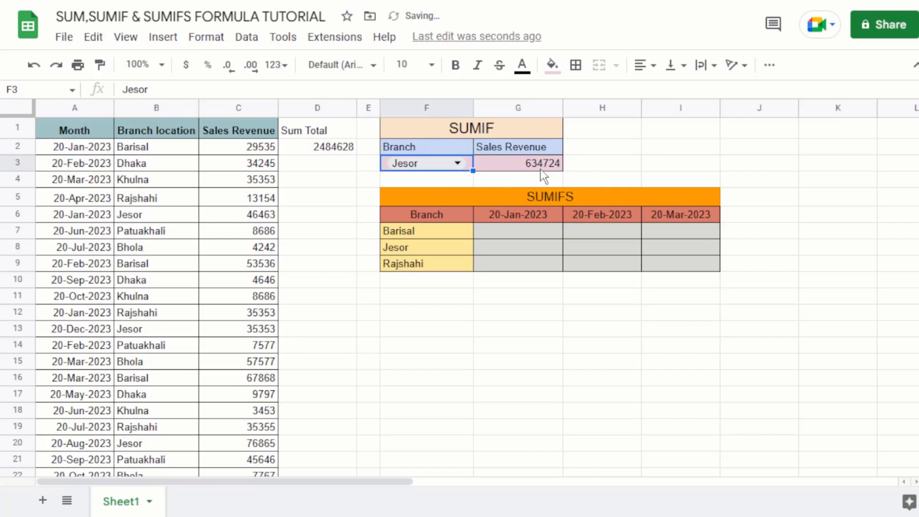
{"action": "left_click", "coordinate": [514, 128]}
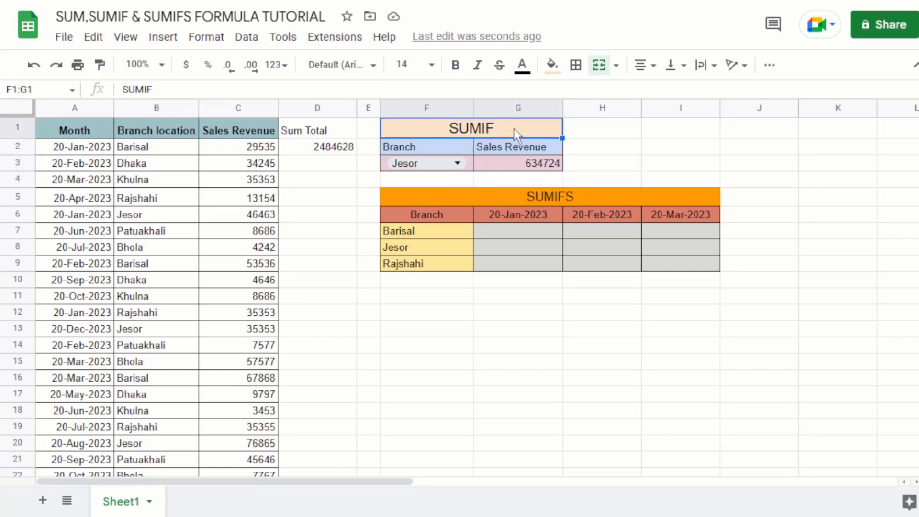
{"action": "left_click", "coordinate": [549, 195]}
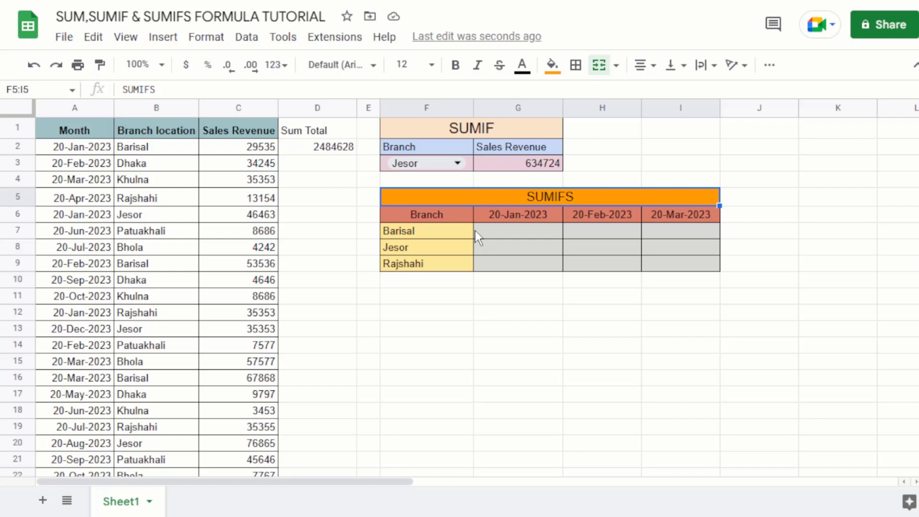
{"action": "left_click", "coordinate": [421, 231]}
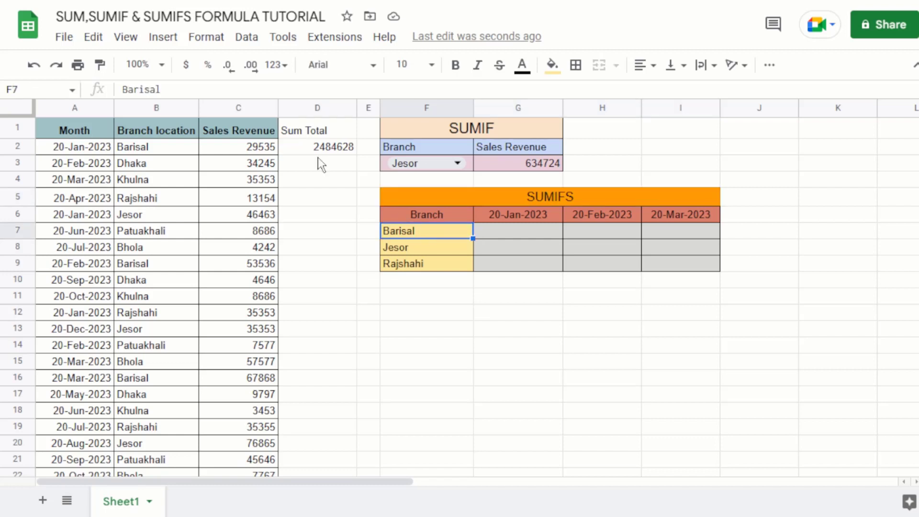
{"action": "left_click", "coordinate": [536, 215]}
{"action": "left_click", "coordinate": [423, 235]}
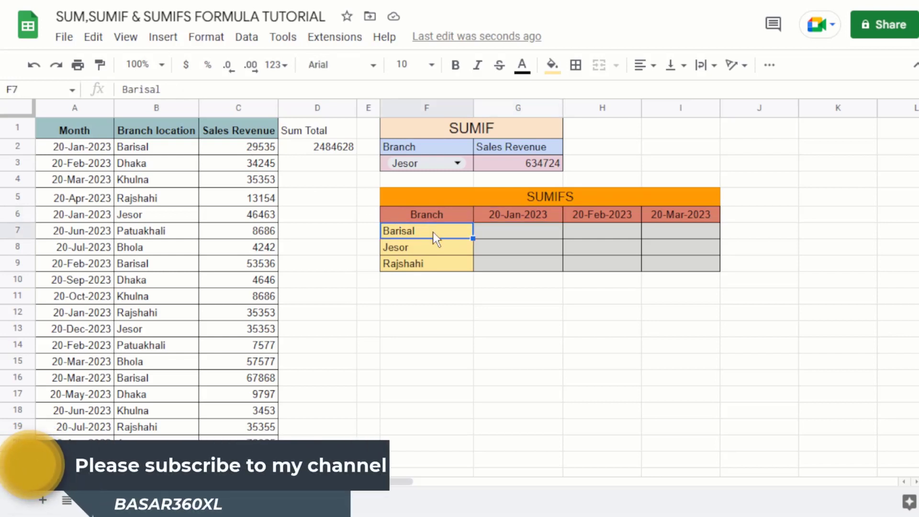
{"action": "left_click", "coordinate": [521, 215]}
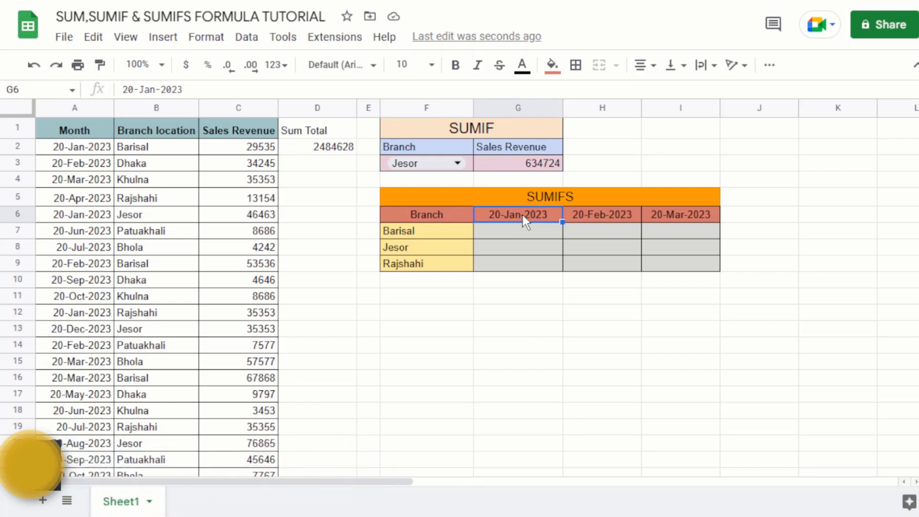
{"action": "left_click", "coordinate": [415, 237]}
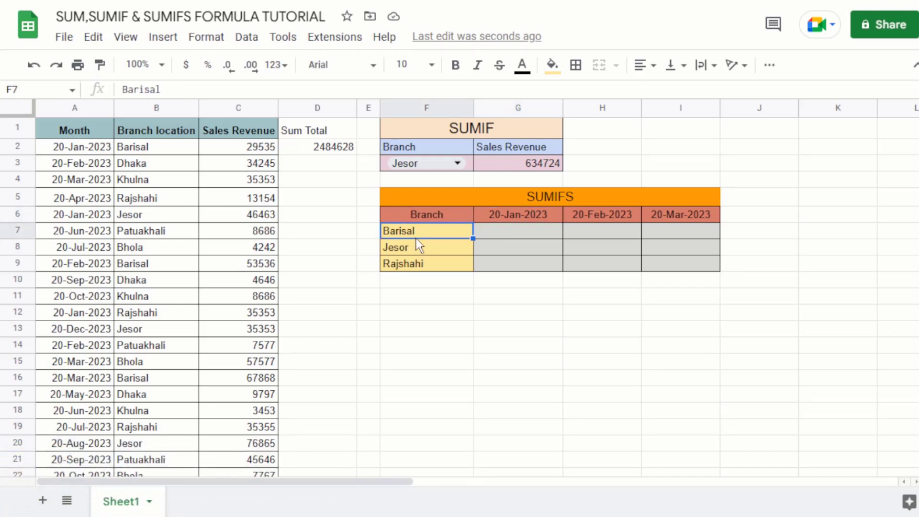
{"action": "left_click", "coordinate": [525, 216]}
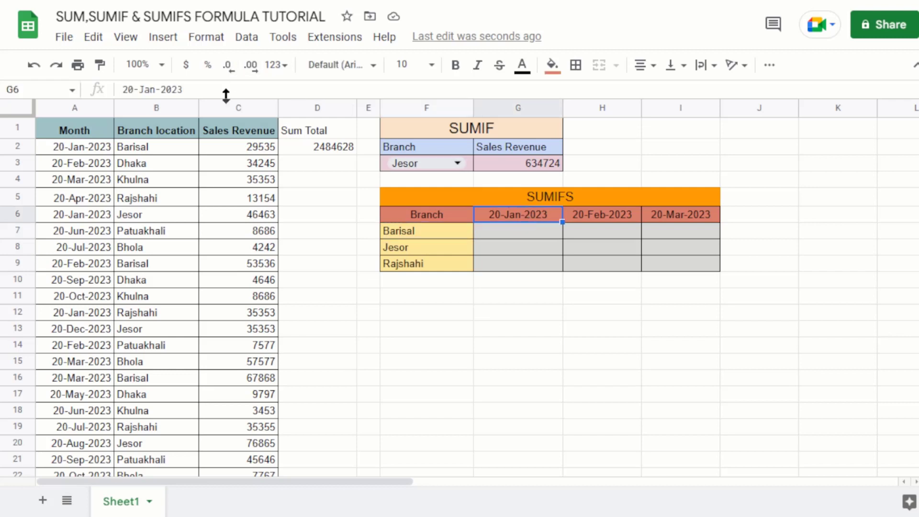
{"action": "left_click", "coordinate": [507, 231]}
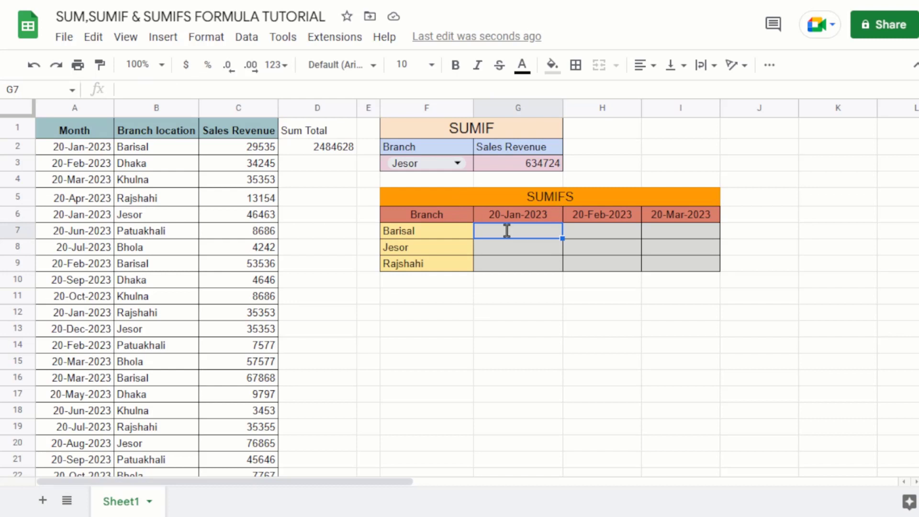
Begin =SUMIFS($C:$C,$B:$B, in G7 with absolute sum and branch ranges.
{"action": "type", "text": "=s"}
{"action": "type", "text": "um"}
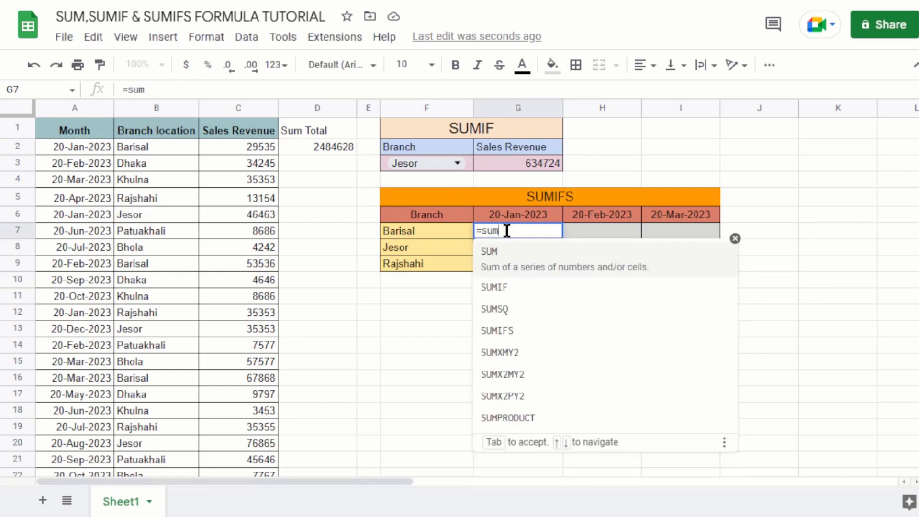
{"action": "type", "text": "ifs"}
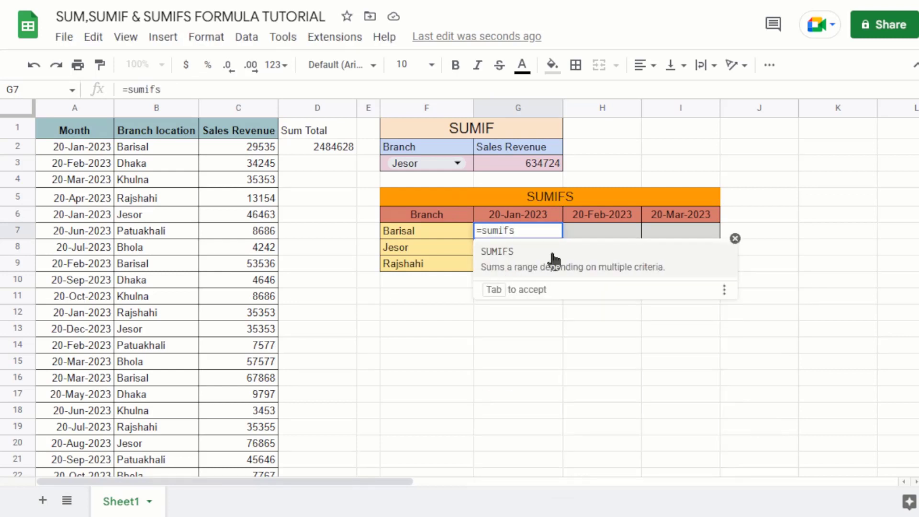
{"action": "left_click", "coordinate": [520, 262]}
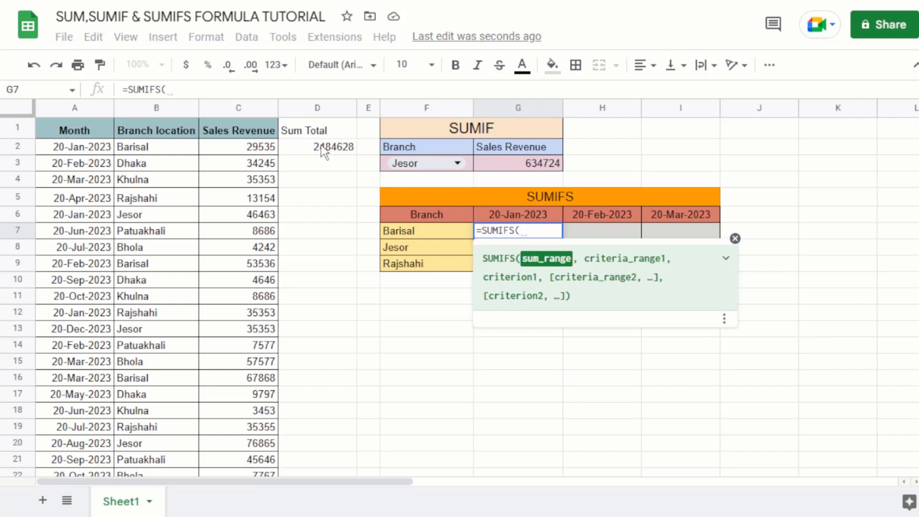
{"action": "left_click", "coordinate": [237, 110]}
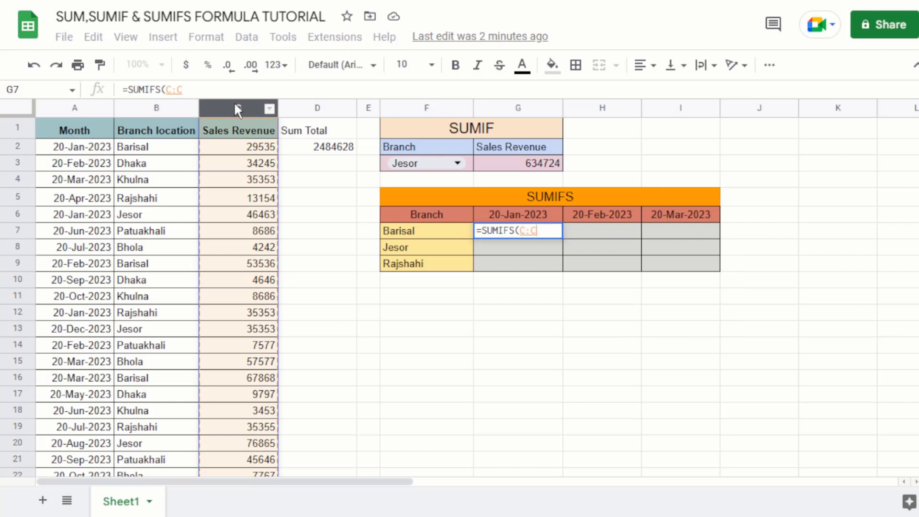
{"action": "key", "text": "F4"}
{"action": "type", "text": "$C,"}
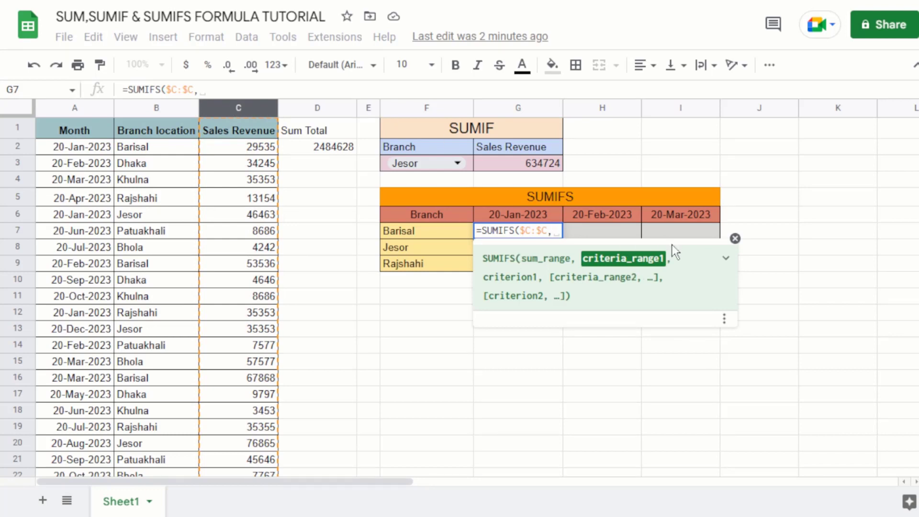
{"action": "left_click", "coordinate": [145, 106]}
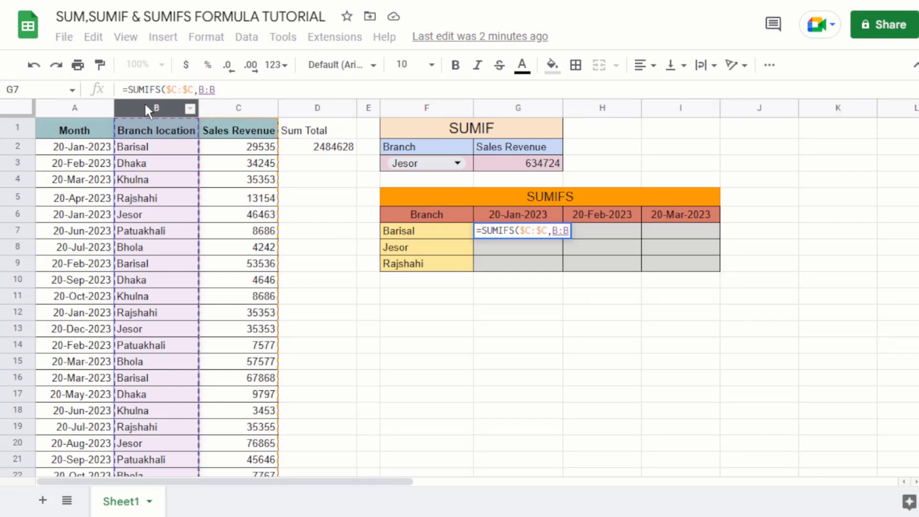
{"action": "key", "text": "F4"}
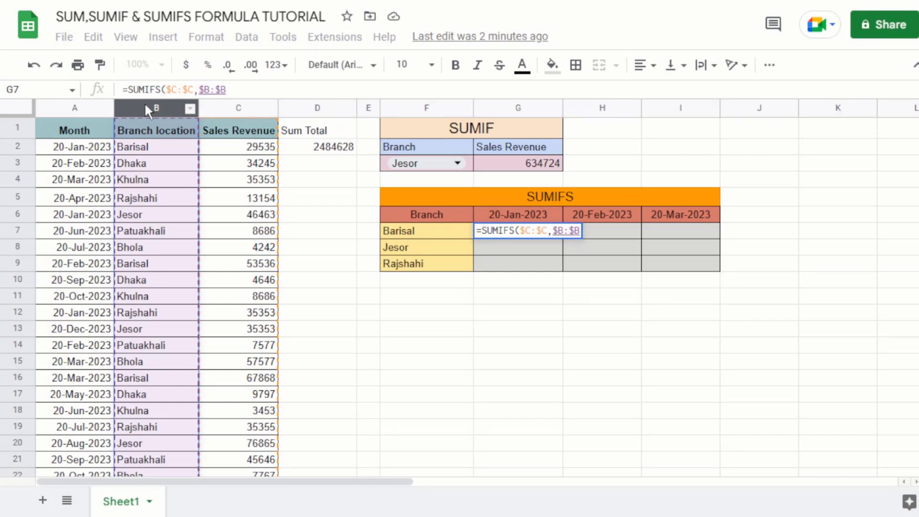
{"action": "type", "text": ","}
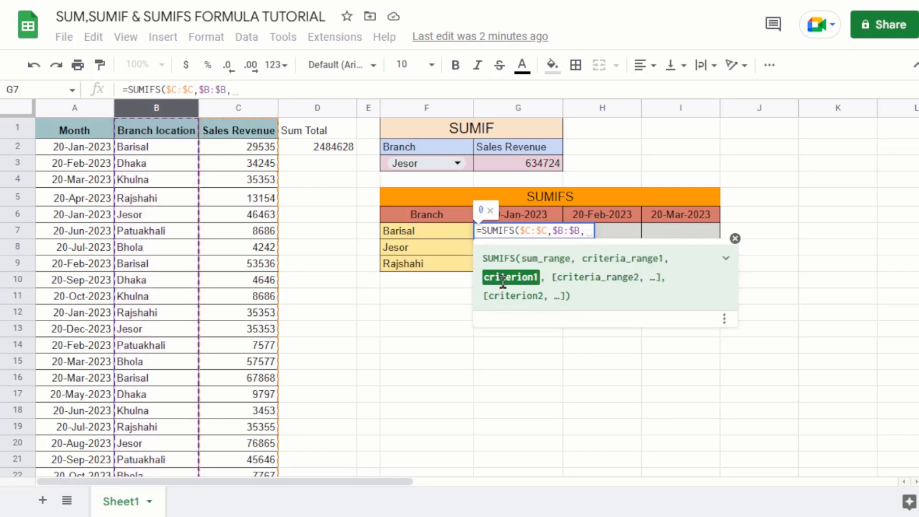
Complete G7 as =SUMIFS($C:$C,$B:$B,$F7,$A:$A,G$6), showing 118140 for Barisal on 20-Jan-2023.
{"action": "left_click", "coordinate": [423, 235]}
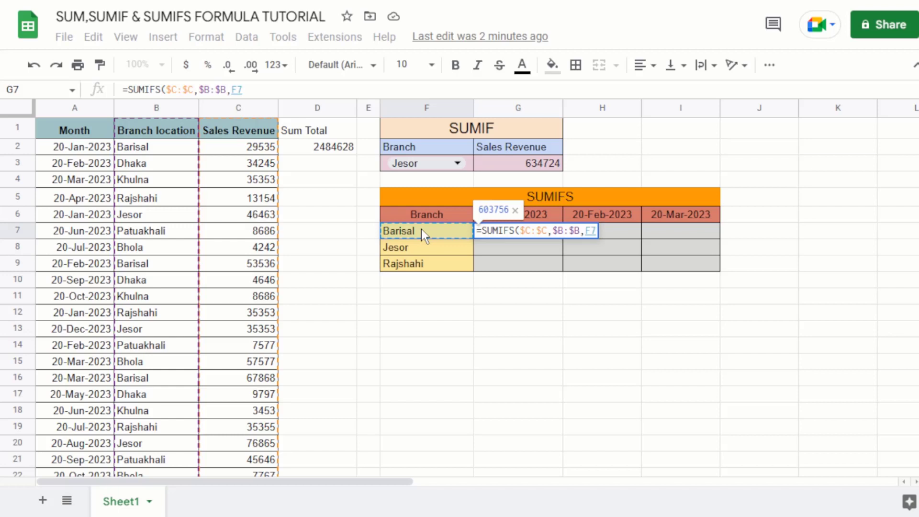
{"action": "key", "text": "F4"}
{"action": "key", "text": "F4"}
{"action": "key", "text": "F4"}
{"action": "type", "text": "$F7,"}
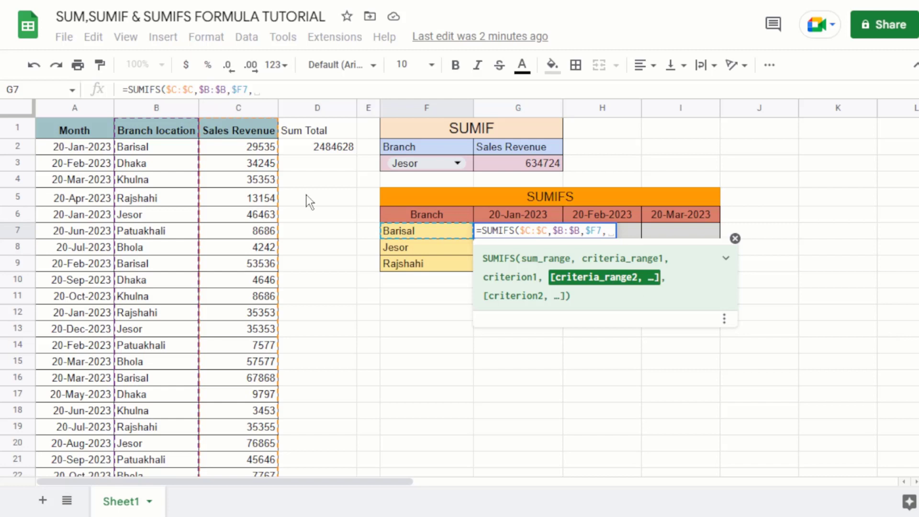
{"action": "left_click", "coordinate": [61, 105]}
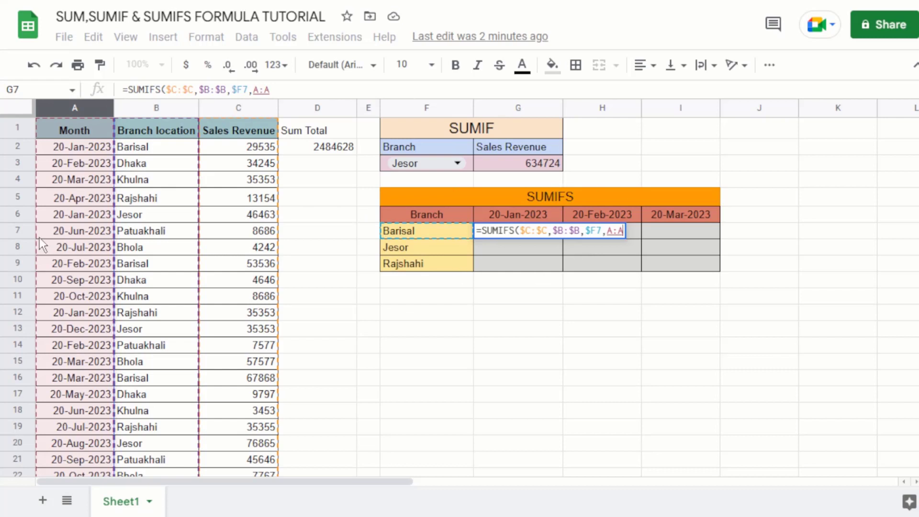
{"action": "key", "text": "F4"}
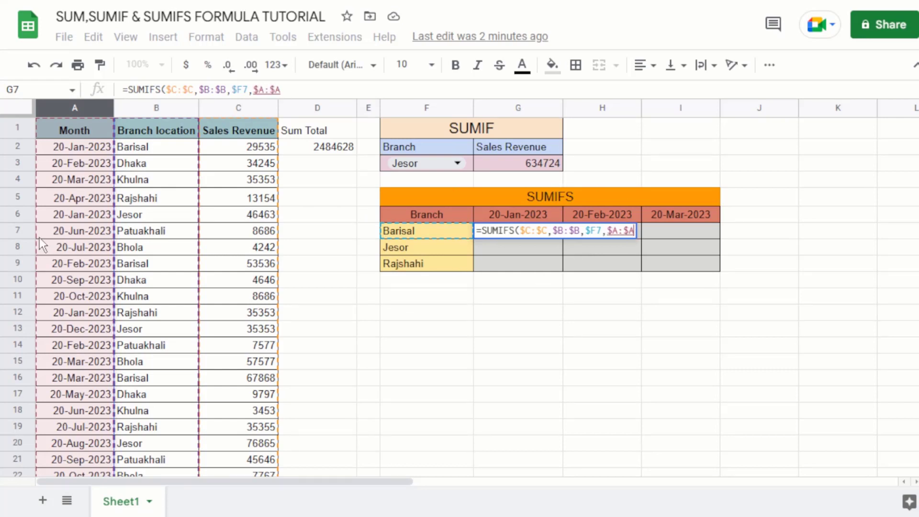
{"action": "type", "text": ","}
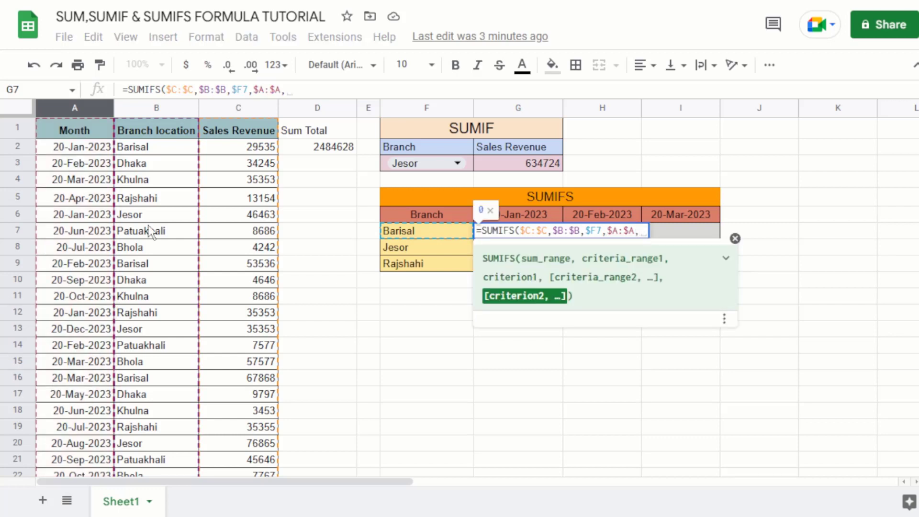
{"action": "left_click", "coordinate": [531, 215]}
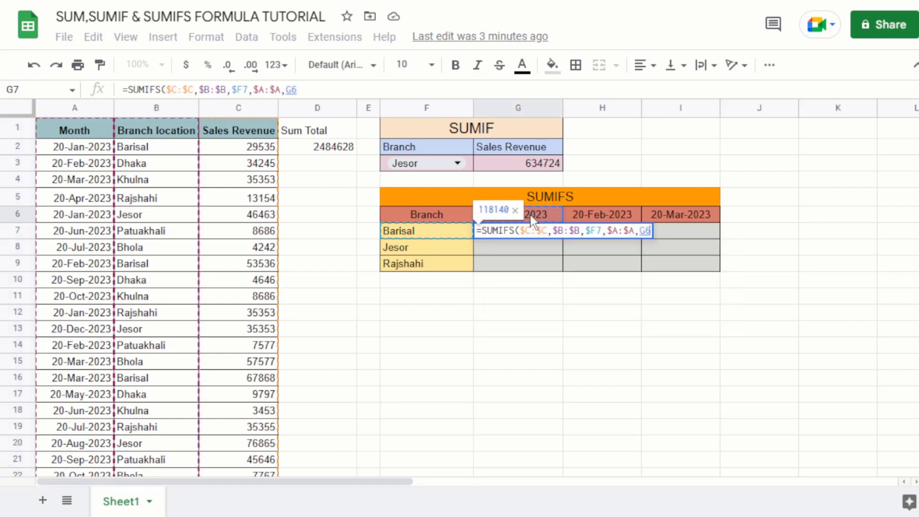
{"action": "key", "text": "F4"}
{"action": "key", "text": "F4"}
{"action": "type", "text": ")"}
{"action": "key", "text": "Return"}
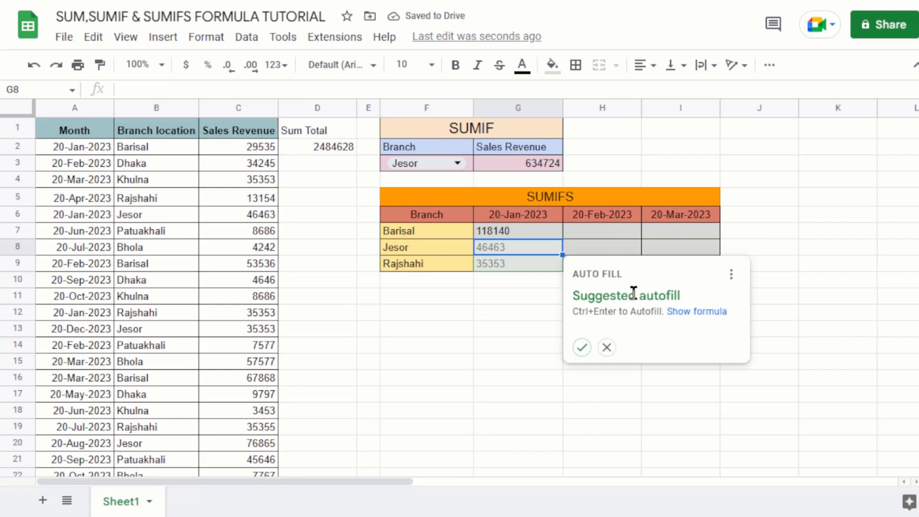
Decline autofill, then copy the G7 SUMIFS formula across to I7 and down to row 9.
{"action": "left_click", "coordinate": [606, 347]}
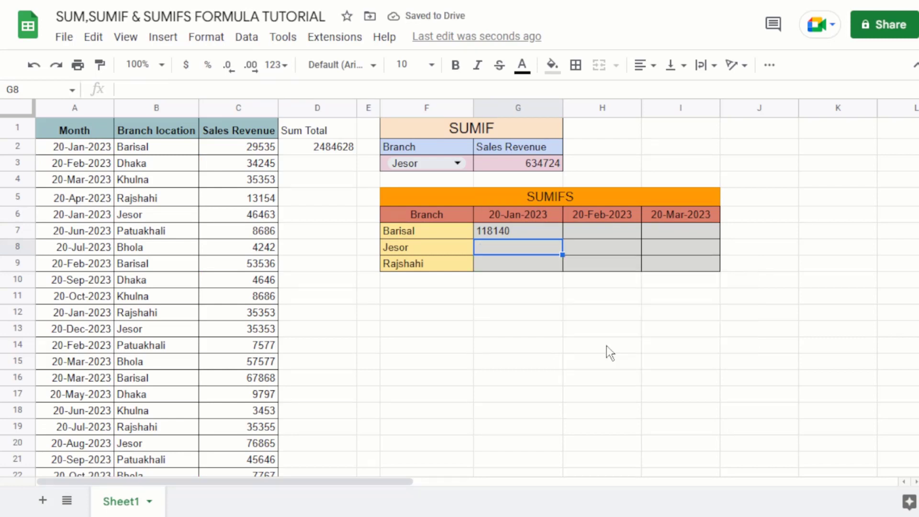
{"action": "left_click", "coordinate": [530, 232]}
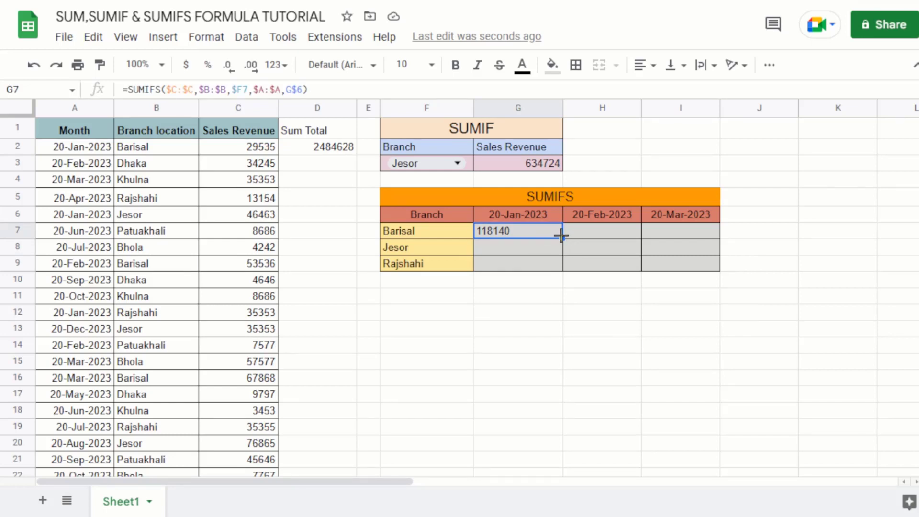
{"action": "mouse_move", "coordinate": [561, 235]}
{"action": "left_mouse_down"}
{"action": "mouse_move", "coordinate": [730, 251]}
{"action": "mouse_move", "coordinate": [715, 243]}
{"action": "left_mouse_up"}
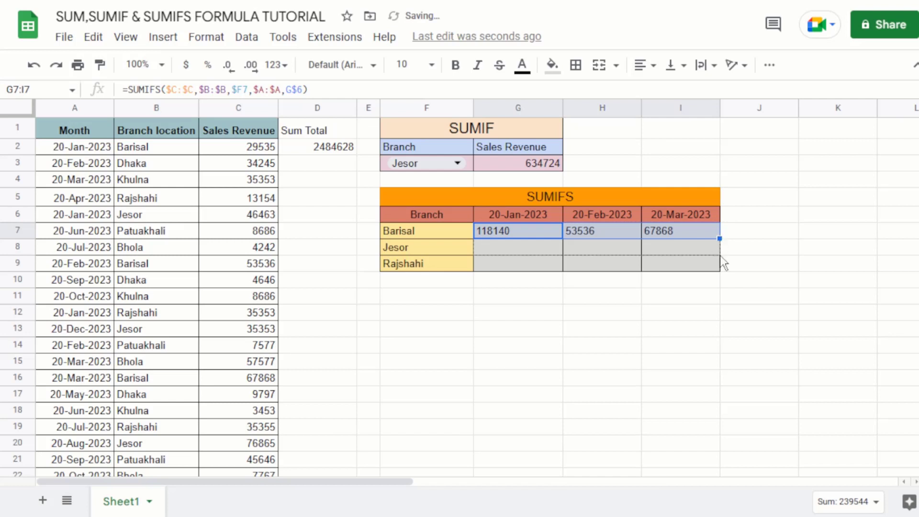
{"action": "left_click_drag", "start_coordinate": [720, 255], "coordinate": [717, 265]}
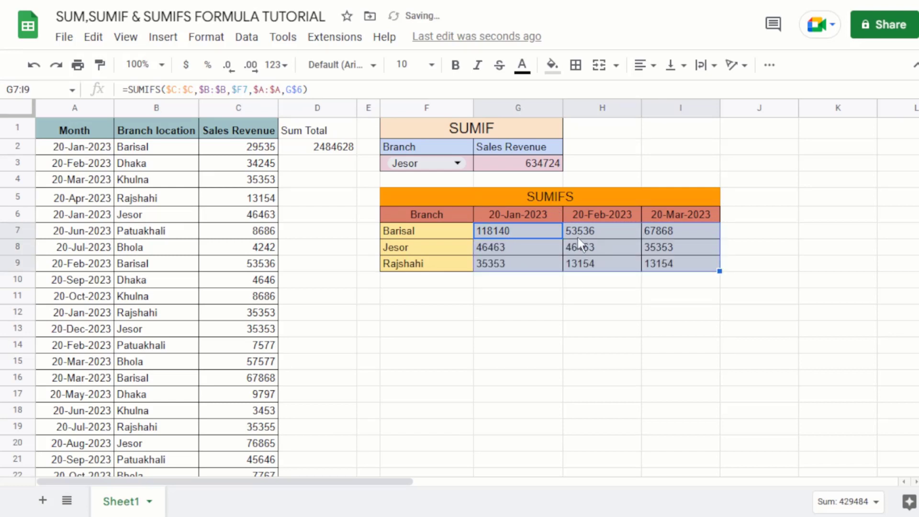
{"action": "left_click", "coordinate": [490, 266]}
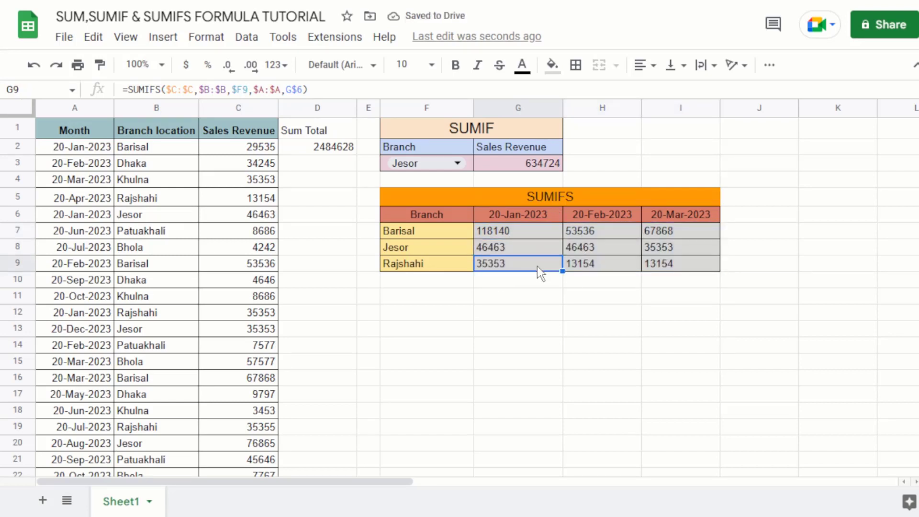